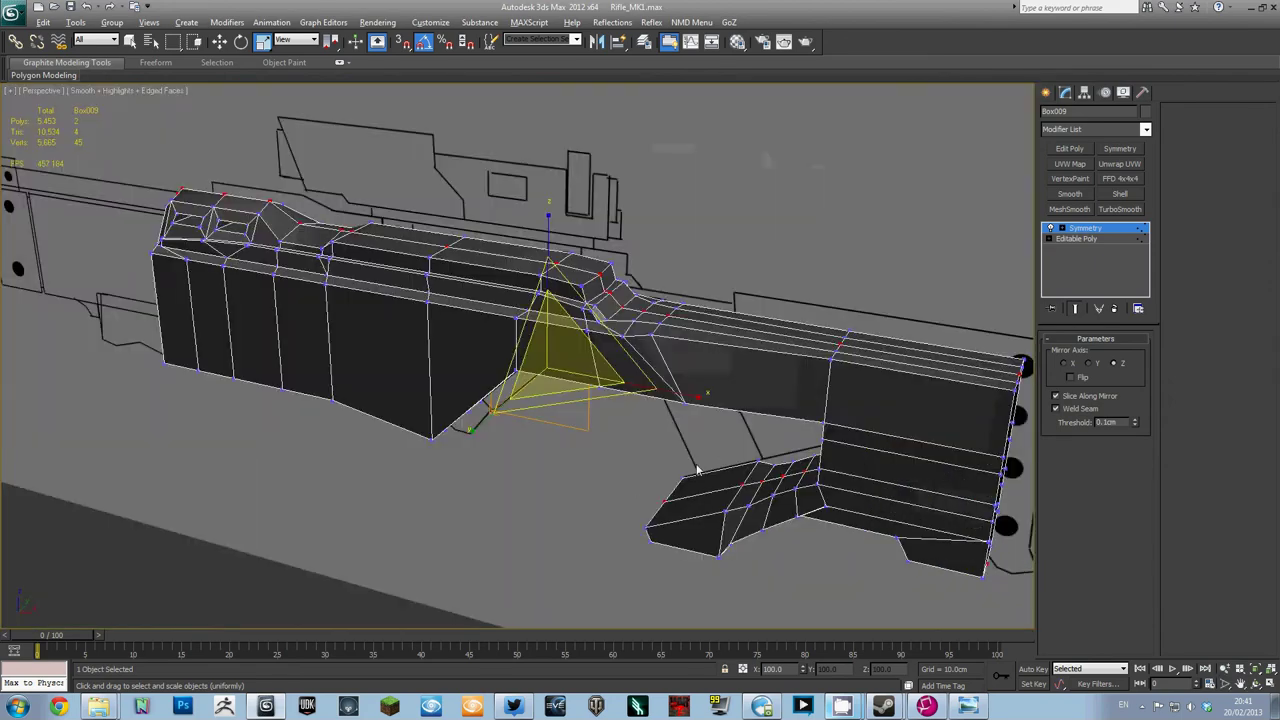
- Remove the Symmetry modifier from the rifle body, leaving the Editable Poly half
mouse_move(686, 350)
alt+middle_down()
mouse_move(552, 372)
mouse_move(519, 417)
alt+middle_up()
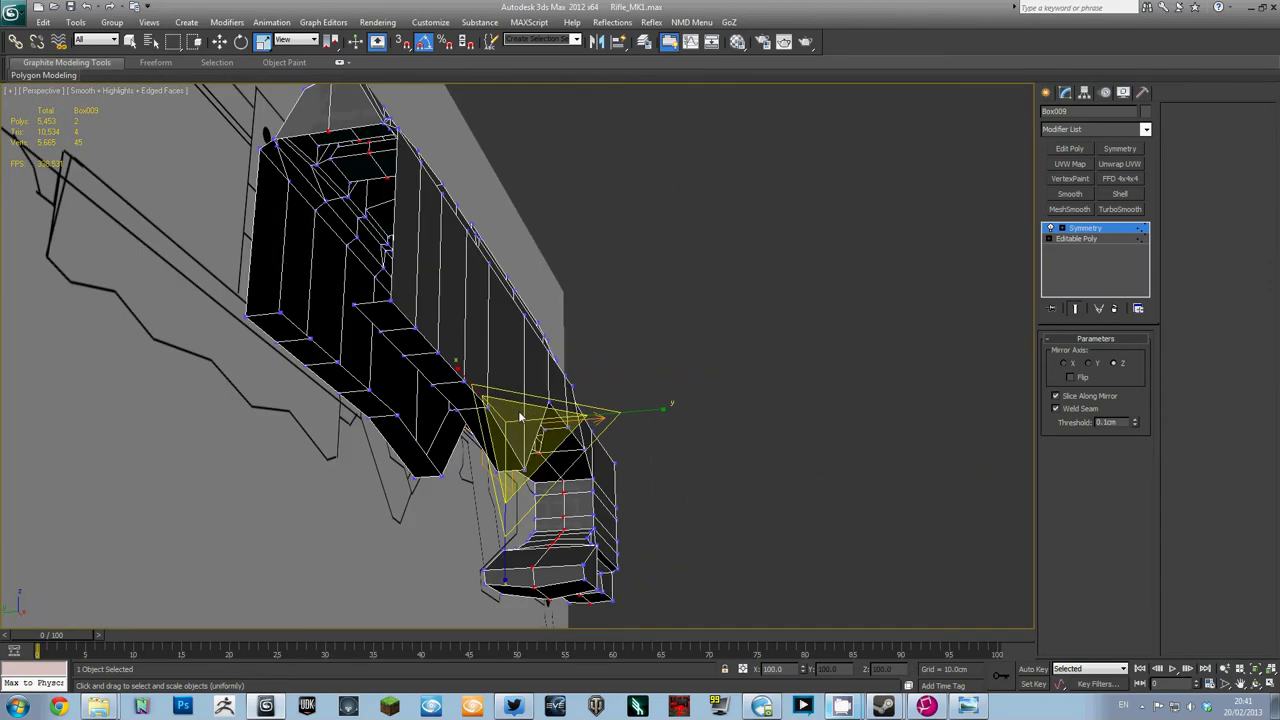
alt+middle_drag(598, 300, 1074, 252)
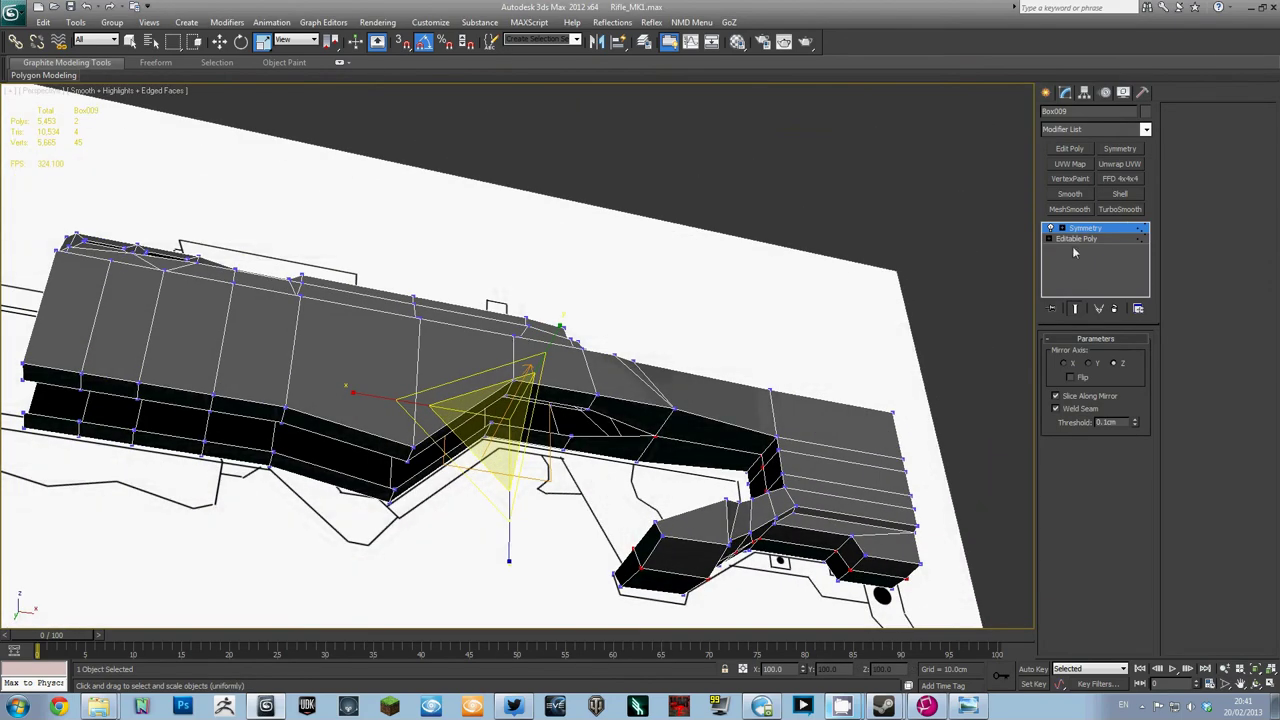
right_click(1107, 231)
click(1080, 297)
alt+middle_drag(620, 320, 601, 409)
- Select the vertices along the half body's open centre edge in the top view and mirror the body again with Symmetry on Z
key(t)
key(F3)
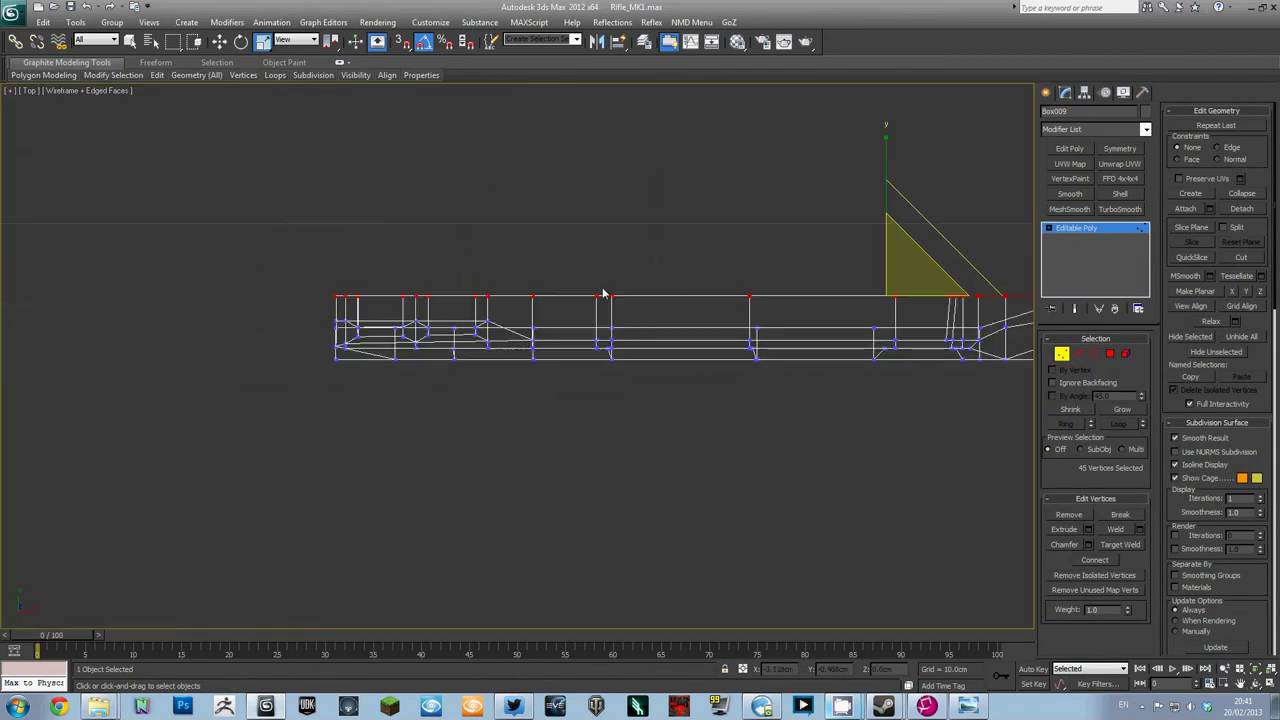
drag(270, 332, 285, 342)
key(p)
key(F3)
alt+middle_drag(611, 471, 420, 515)
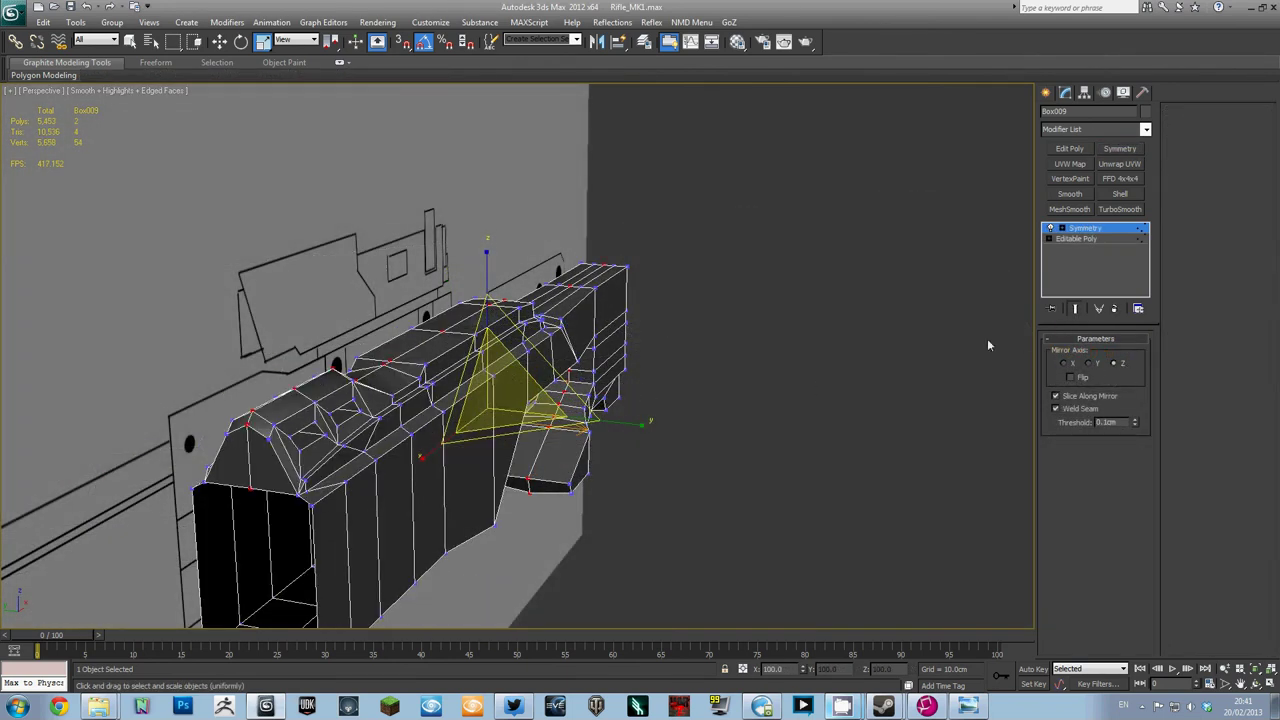
- Collapse the mirrored rifle body and its Symmetry modifier into a single Editable Poly
right_click(471, 251)
click(640, 392)
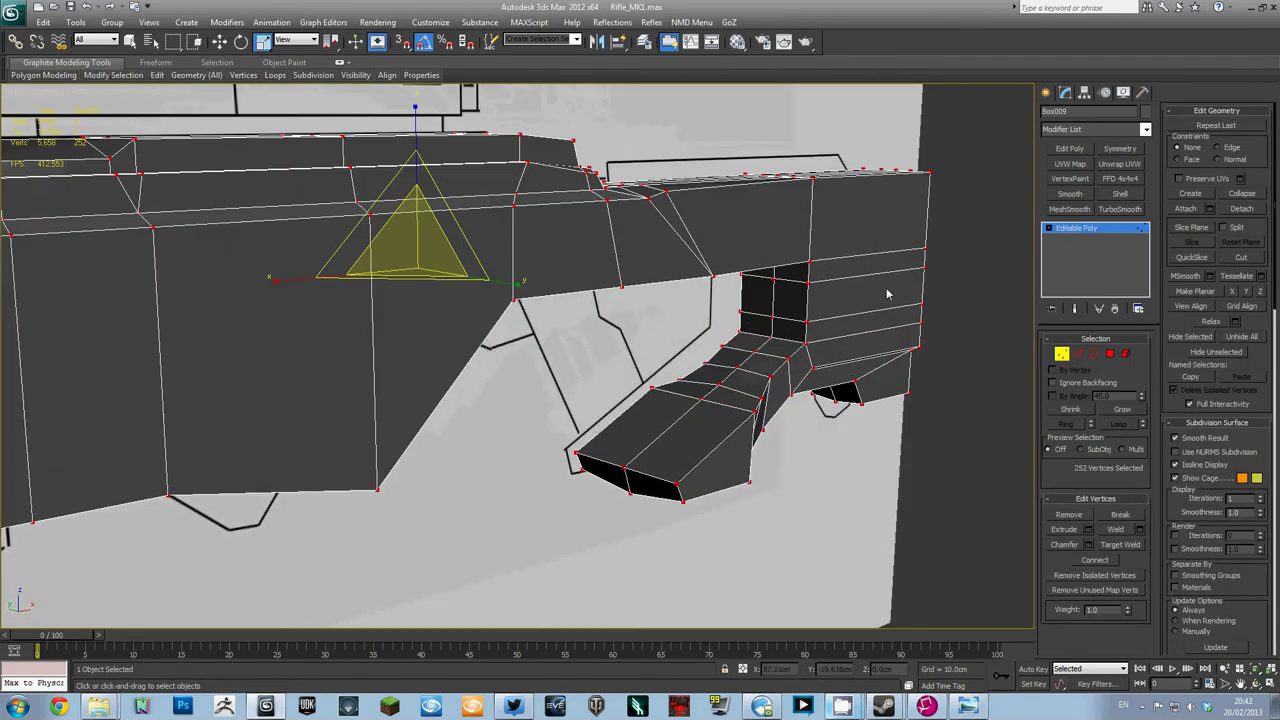
click(1080, 228)
- Scale the vertices at the rear of the rifle body along Y to narrow the stock
alt+middle_drag(840, 260, 333, 325)
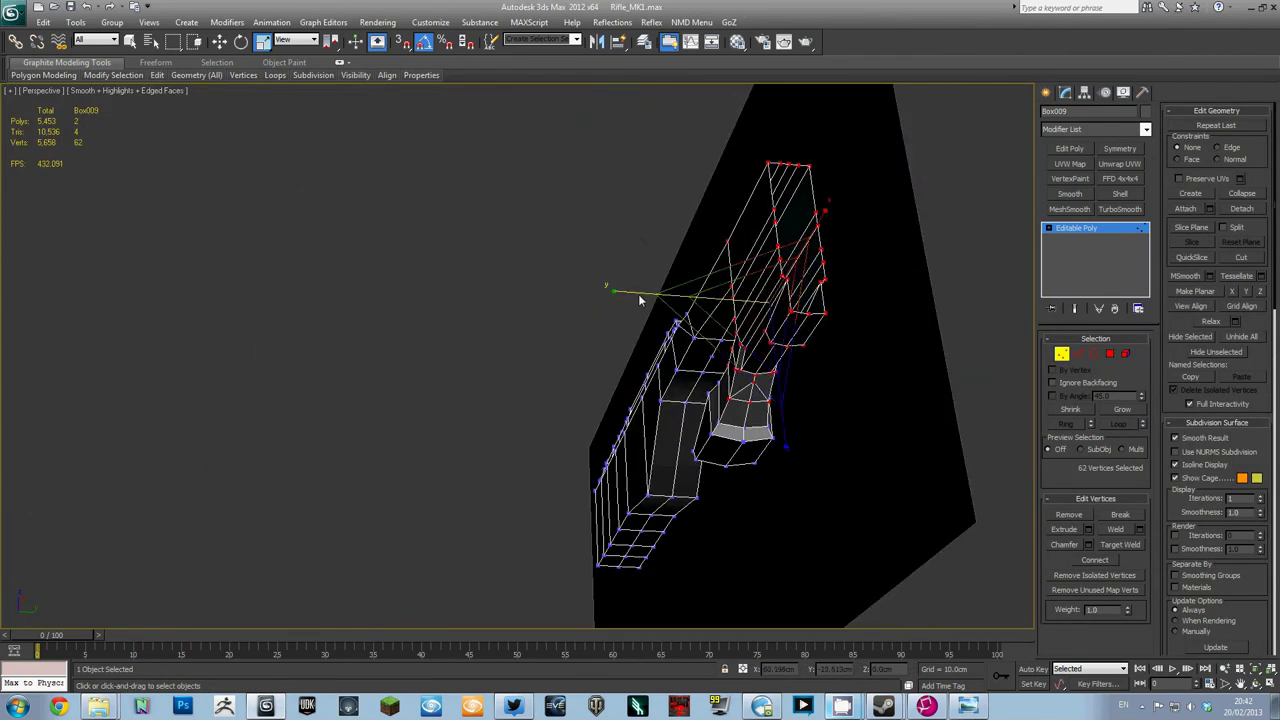
drag(640, 298, 663, 313)
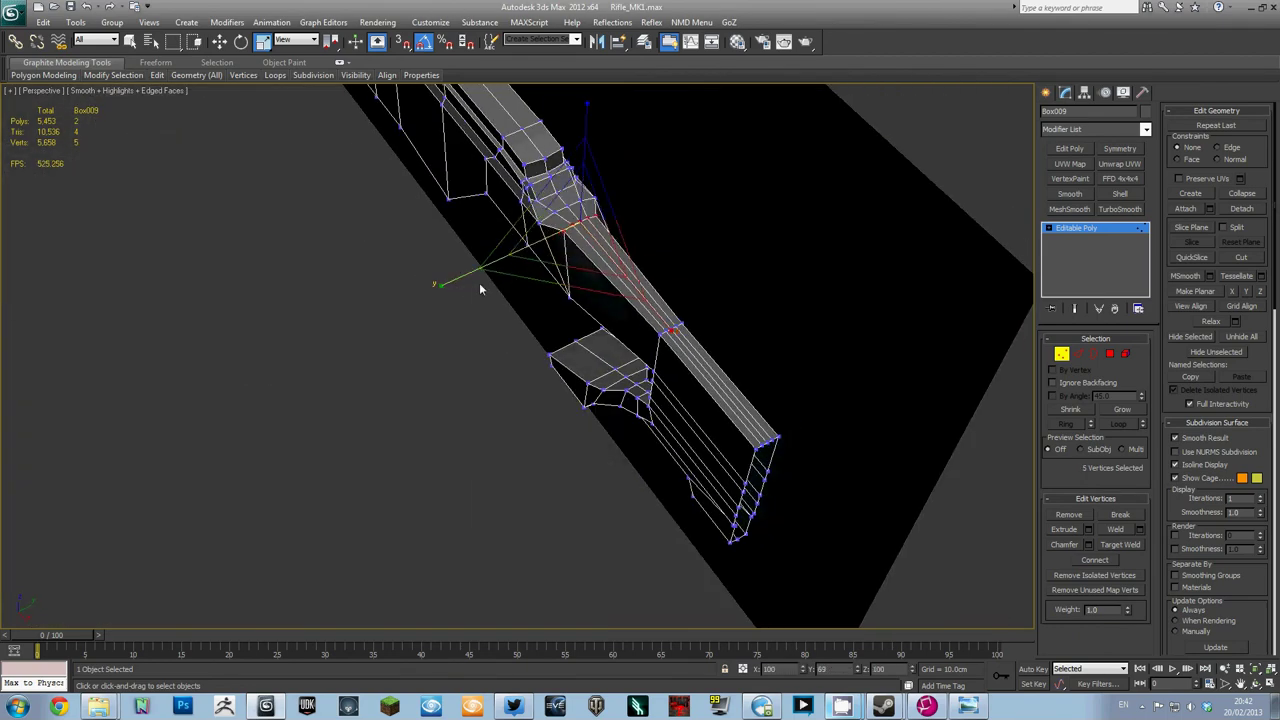
mouse_move(479, 282)
alt+middle_down()
mouse_move(486, 266)
mouse_move(642, 245)
alt+middle_up()
click(733, 249)
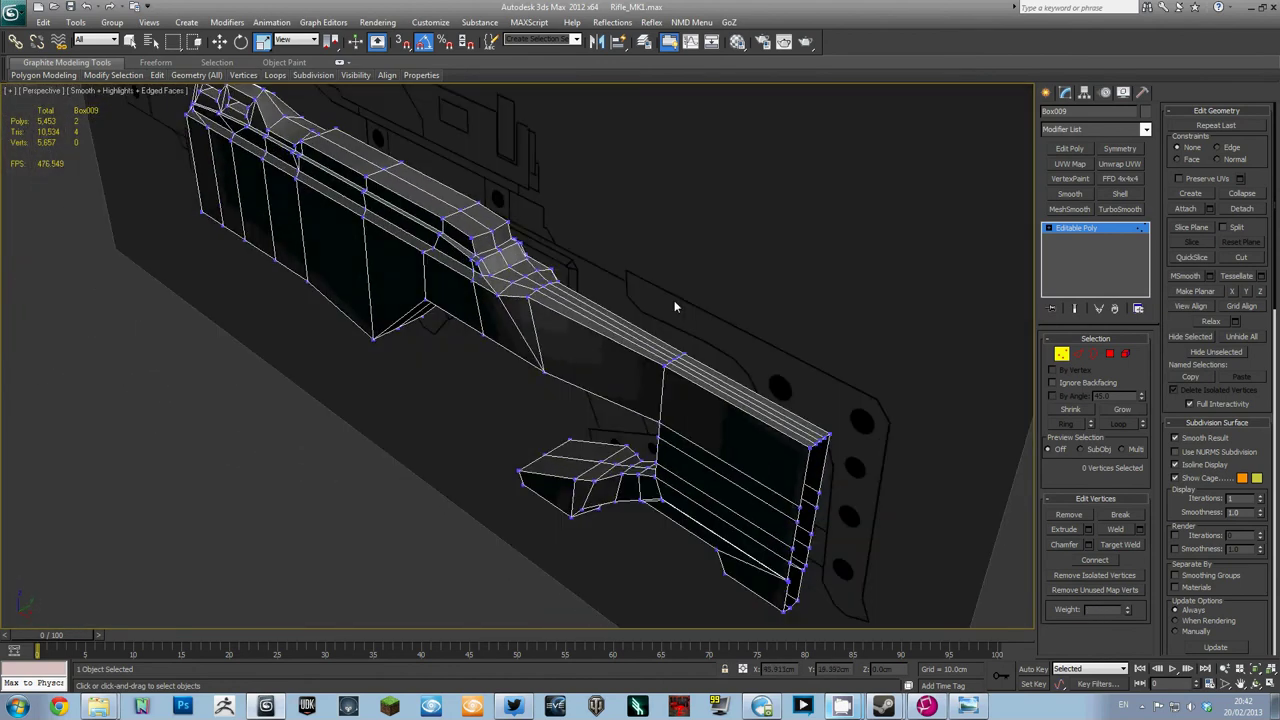
- Select the crosswise edges at the stepped ledge behind the raised top section and adjust their shape with Move and Scale
key(2)
click(565, 280)
key(w)
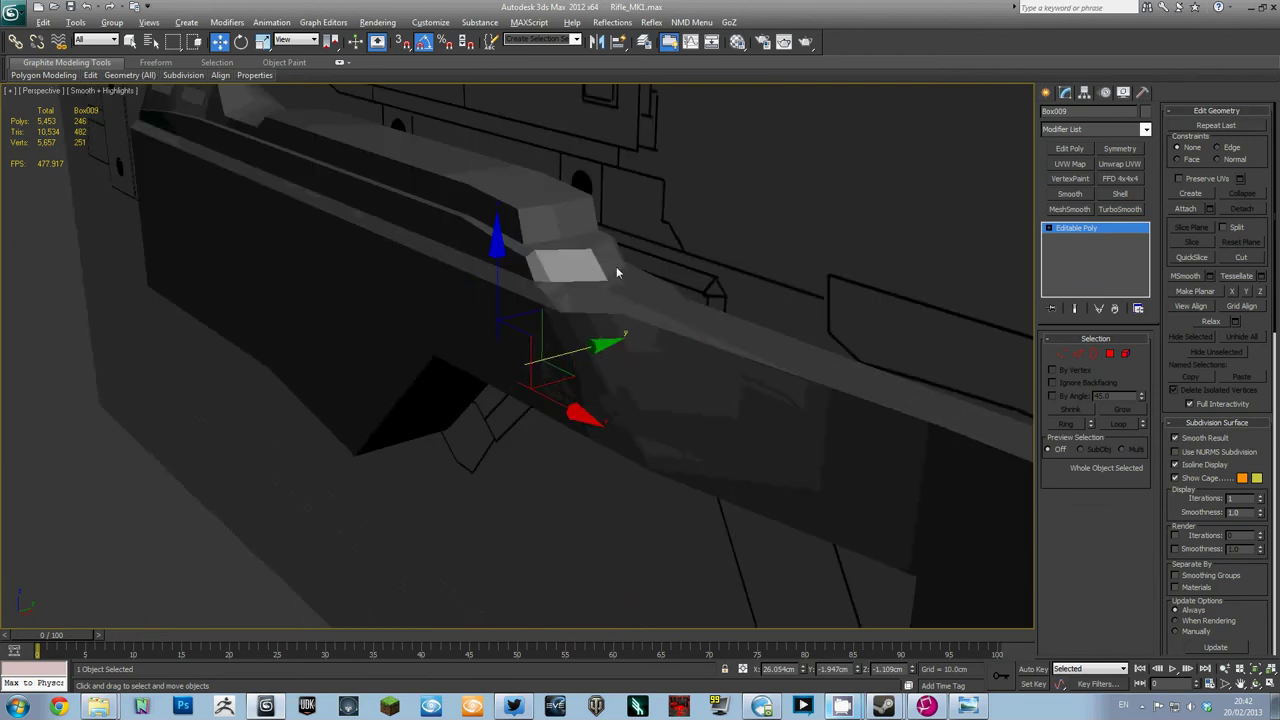
key(2)
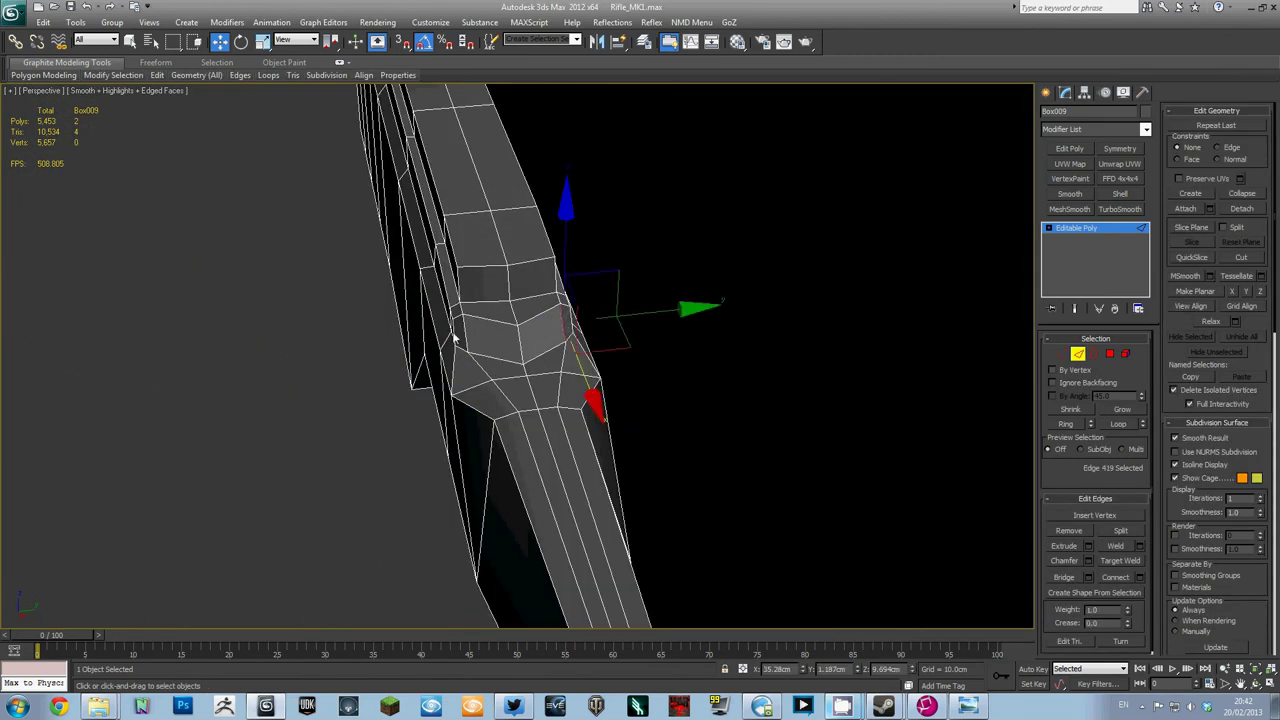
drag(526, 376, 484, 404)
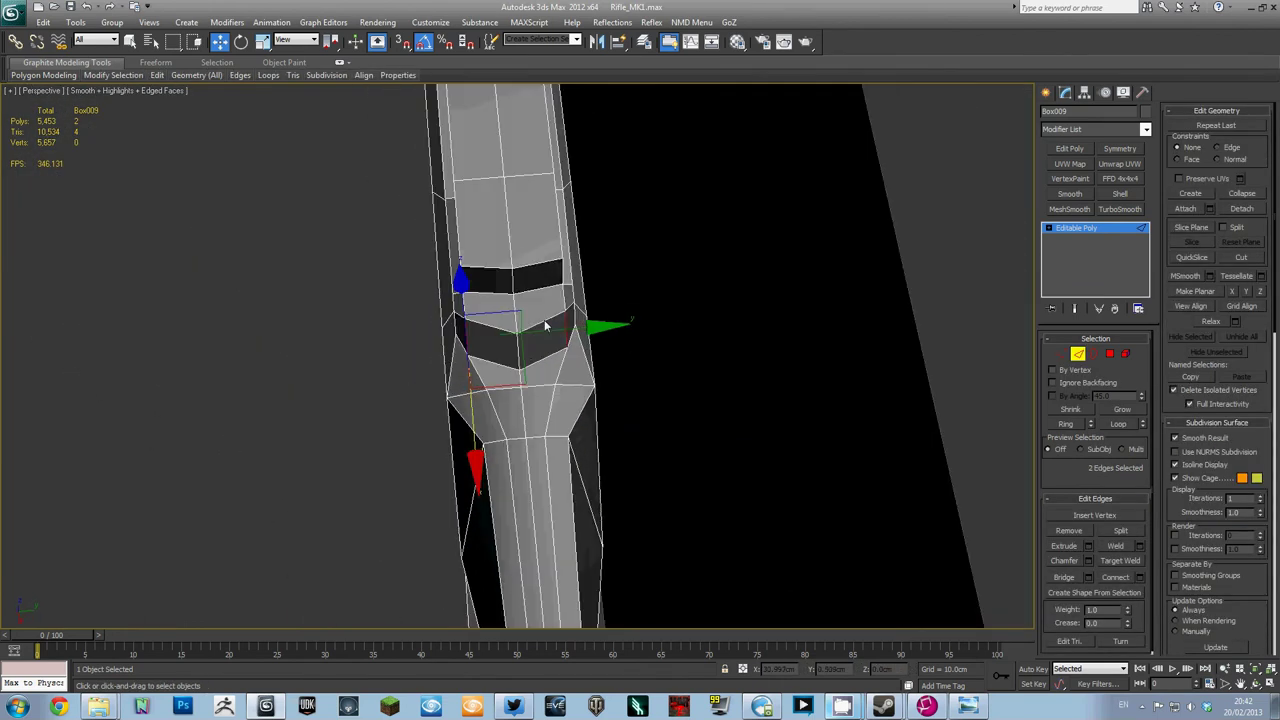
ctrl+click(491, 378)
drag(495, 350, 492, 365)
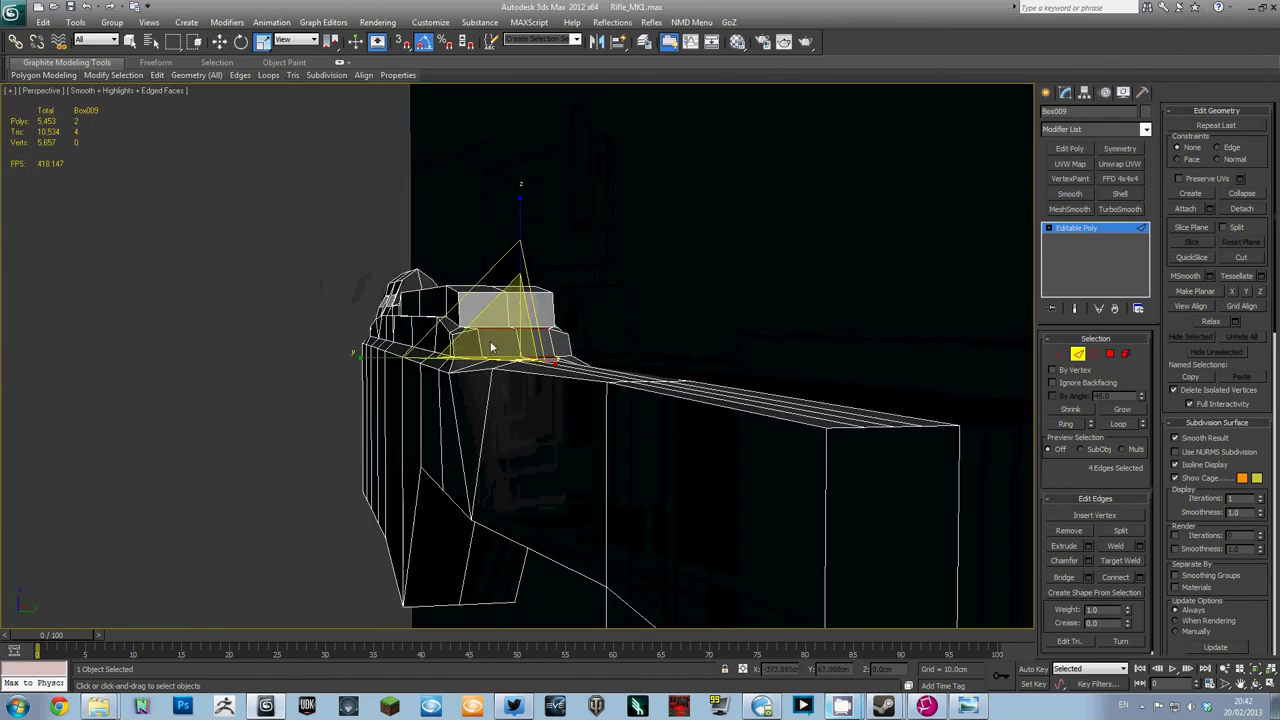
ctrl+click(553, 355)
- Select the outer short edges across the stock's top at its rear end and middle, and collapse them
key(w)
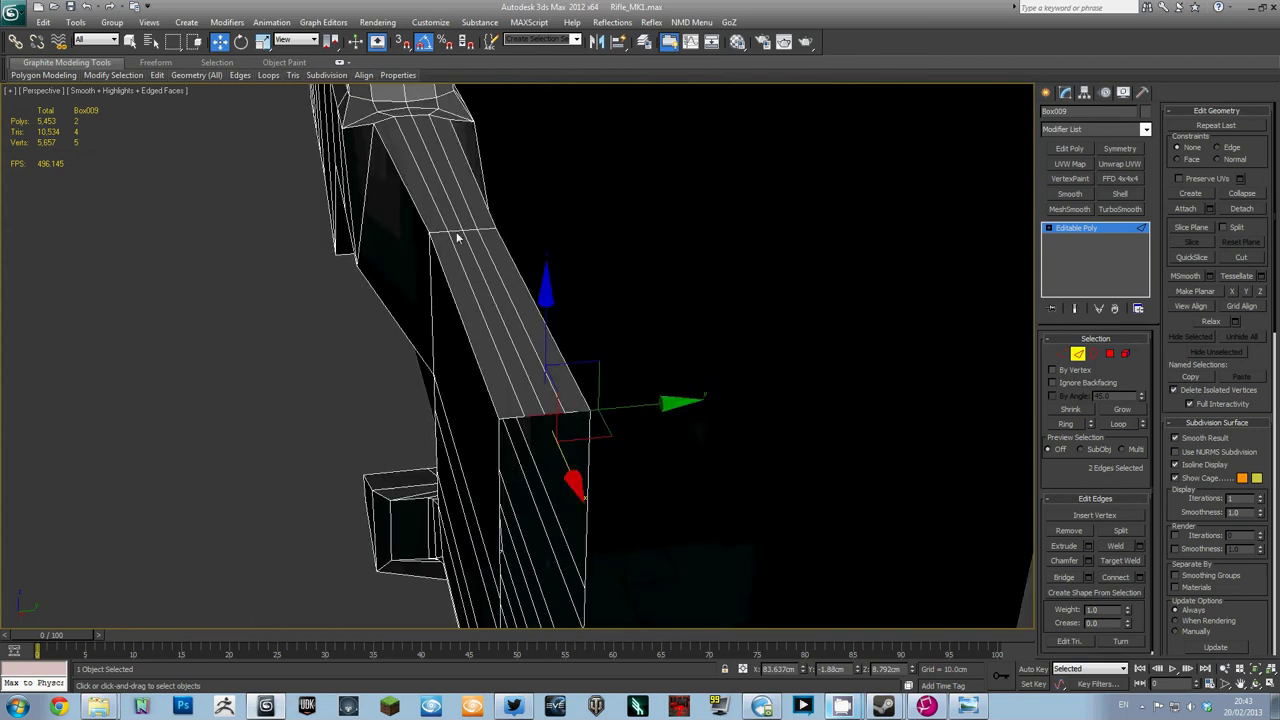
ctrl+click(478, 238)
ctrl+click(508, 272)
key(r)
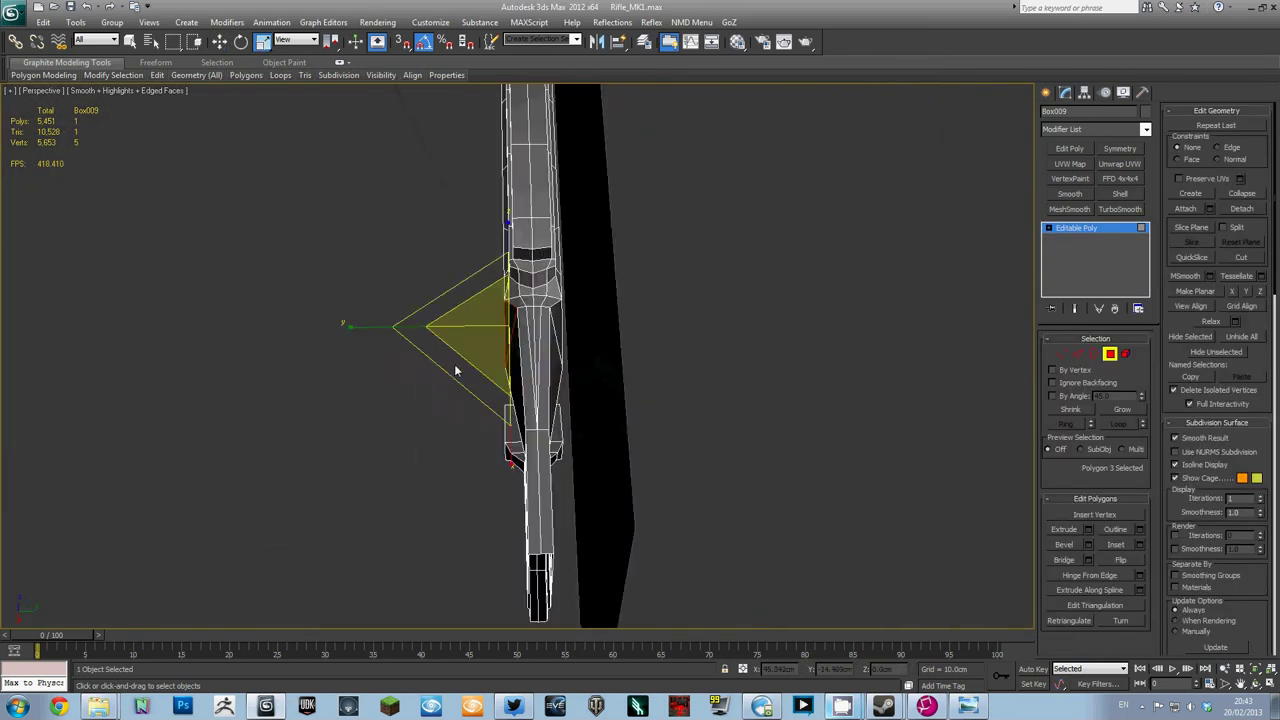
- Select the two opposite side polygons where the body narrows into the stock and bring up the polygon smoothing group settings
alt+middle_drag(455, 370, 570, 325)
click(1248, 423)
click(1252, 449)
drag(1176, 560, 1210, 330)
scroll(1192, 603, down, 5)
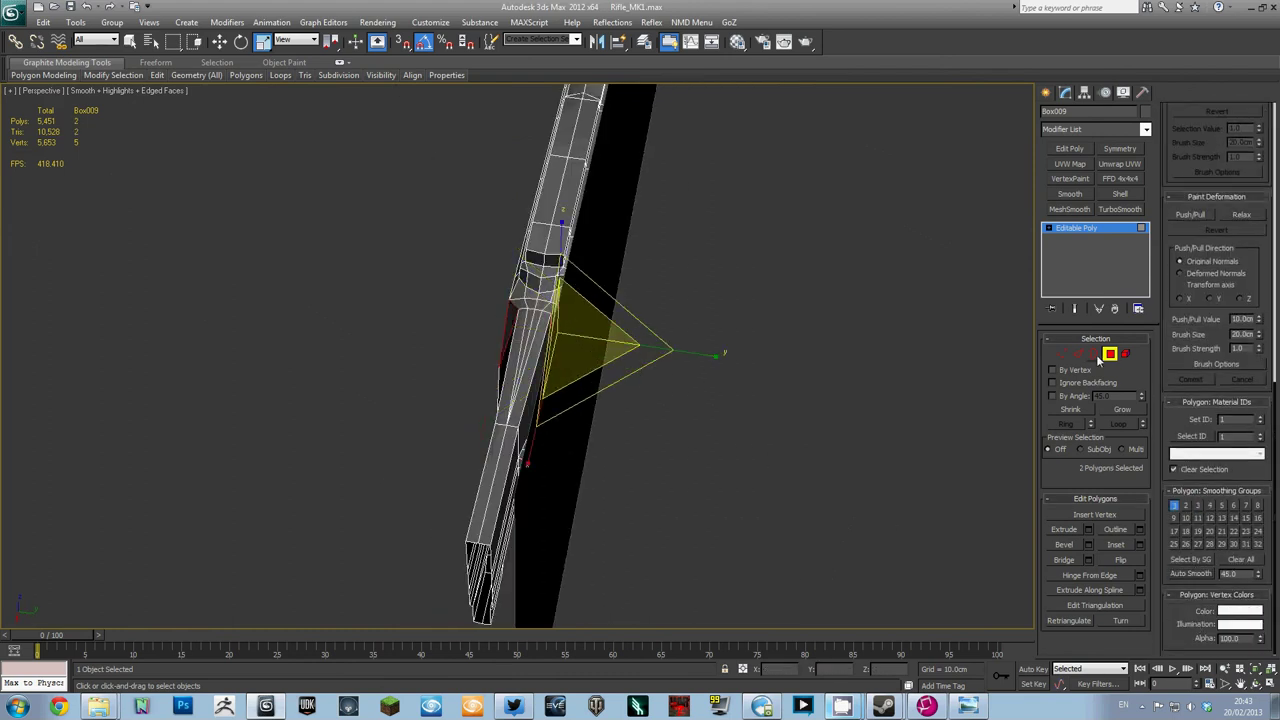